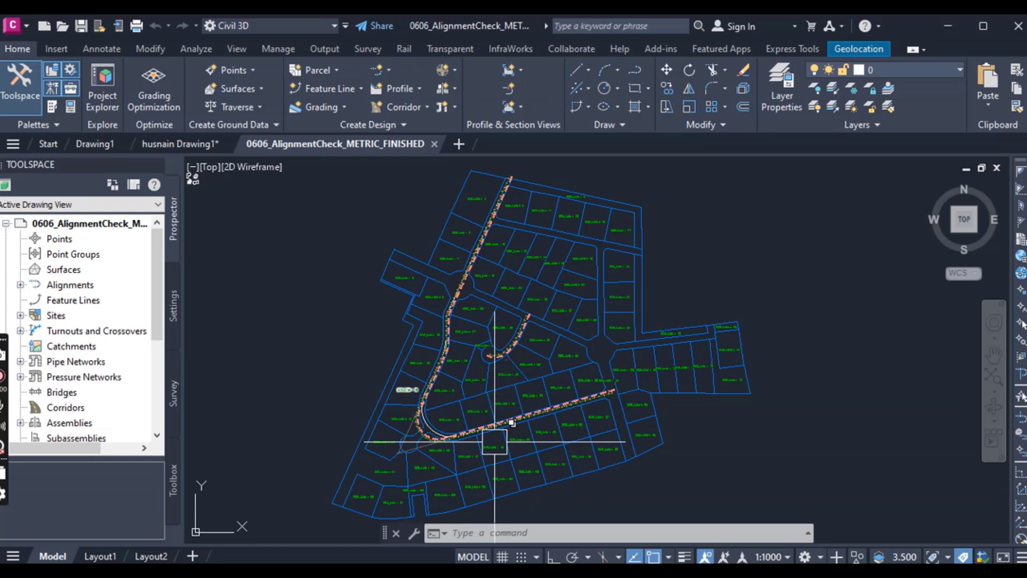
Examine the road alignments and curves across the subdivision drawing, zooming in on the ROAD D bend
scroll(476, 378, "down", 2)
scroll(460, 394, "up", 4)
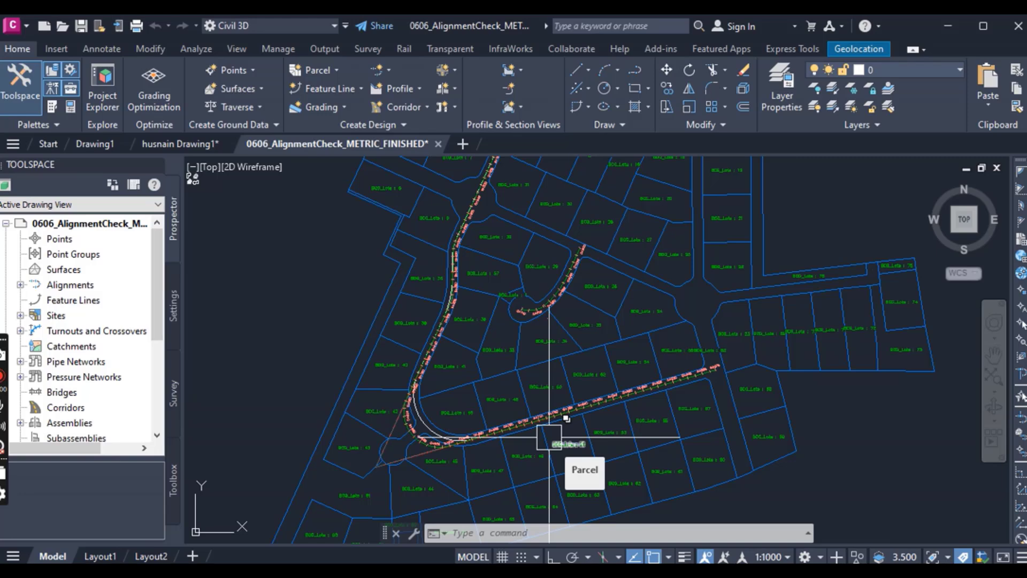
scroll(550, 436, "down", 2)
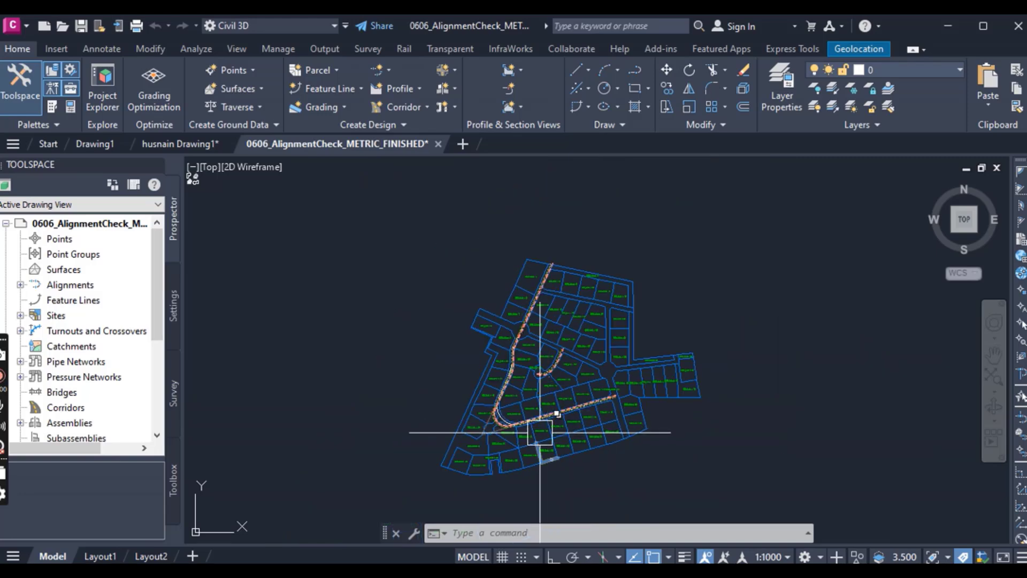
scroll(541, 428, "down", 1)
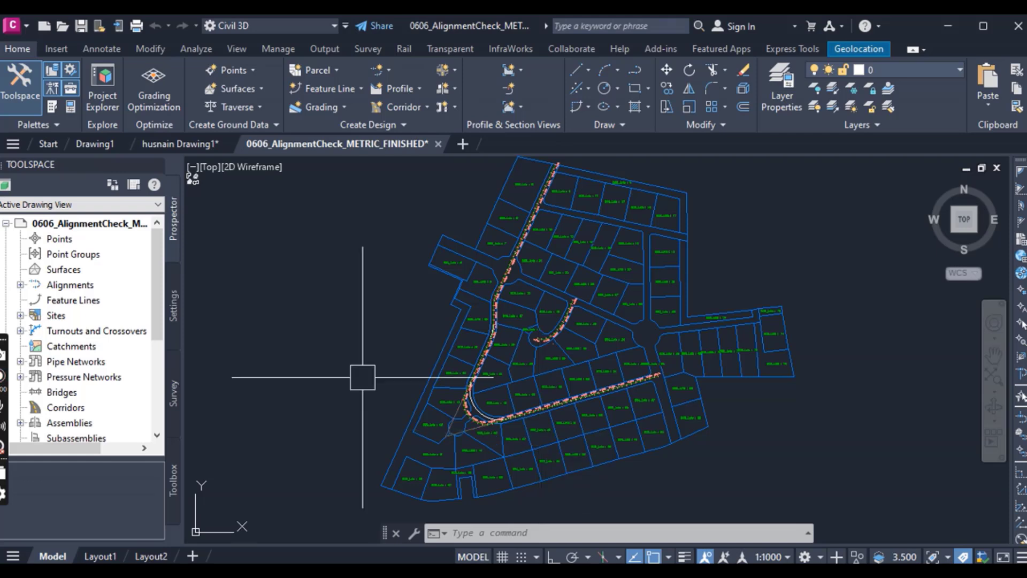
scroll(347, 353, "down", 2)
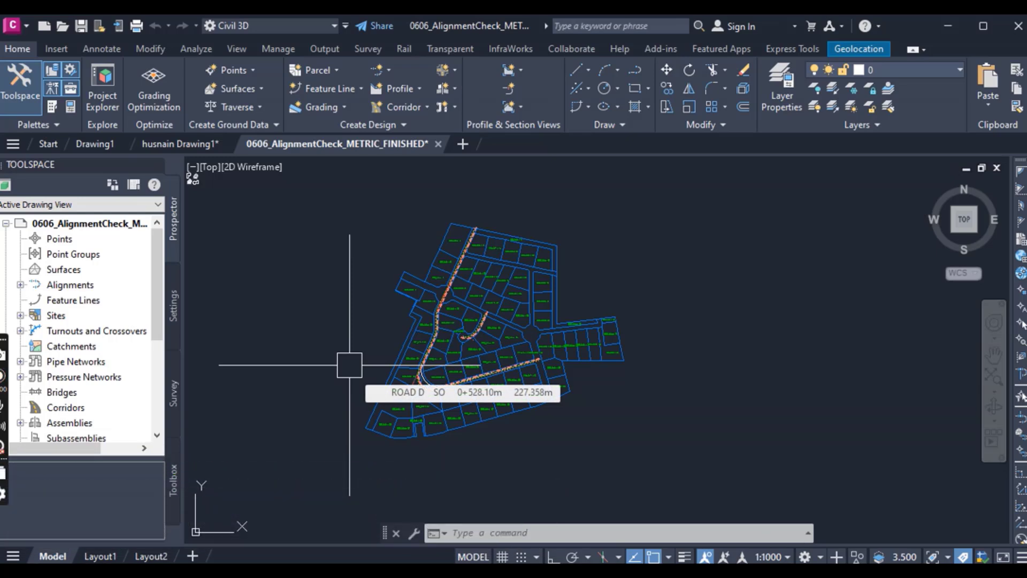
middle_click_drag(328, 389, 388, 376)
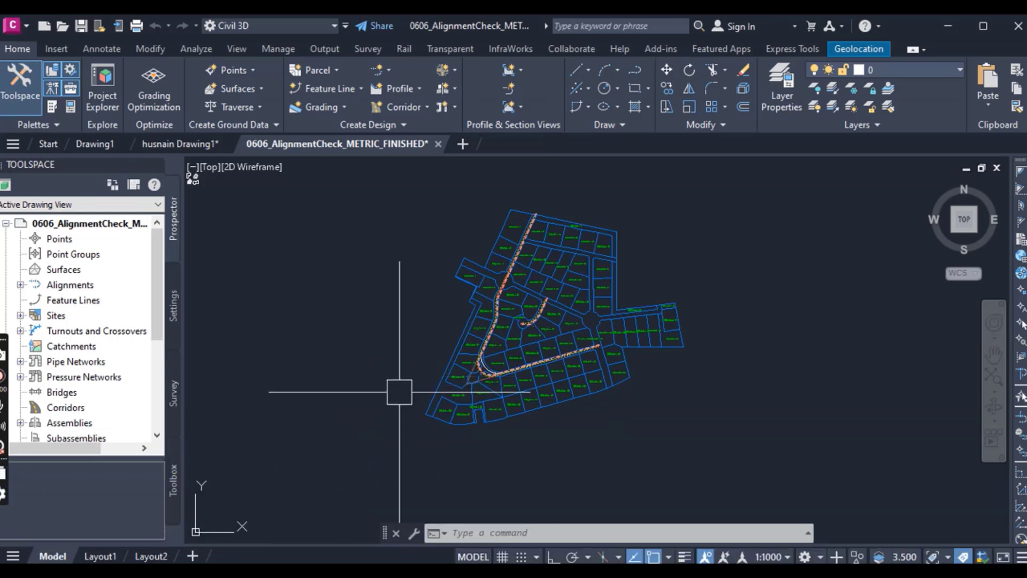
scroll(477, 374, "up", 6)
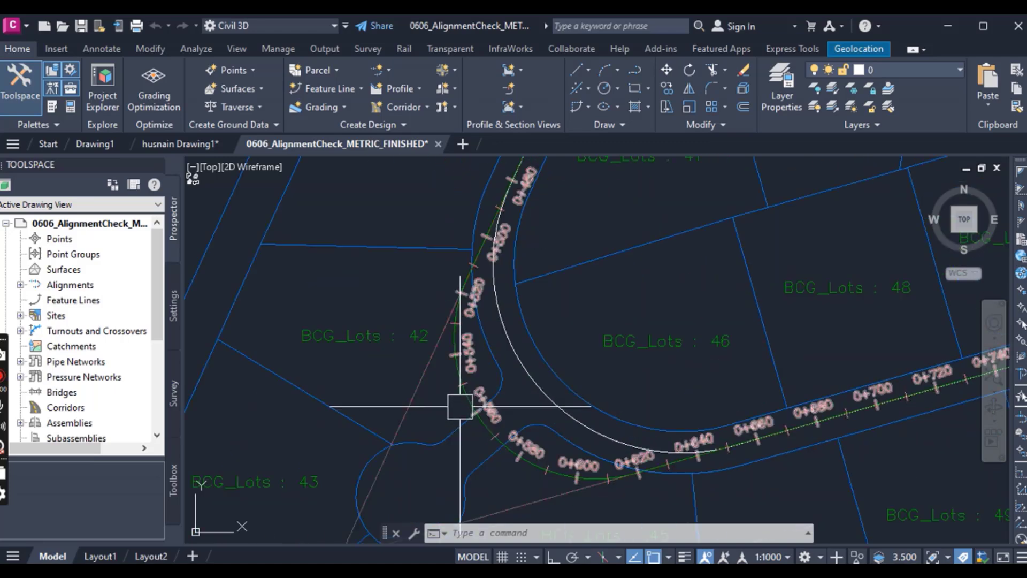
scroll(460, 407, "down", 5)
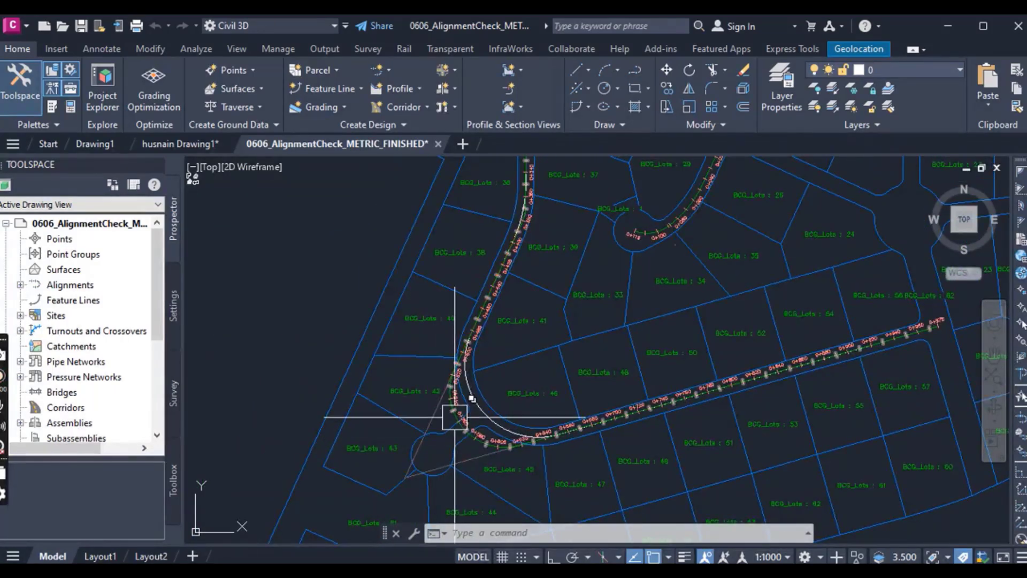
scroll(455, 416, "up", 2)
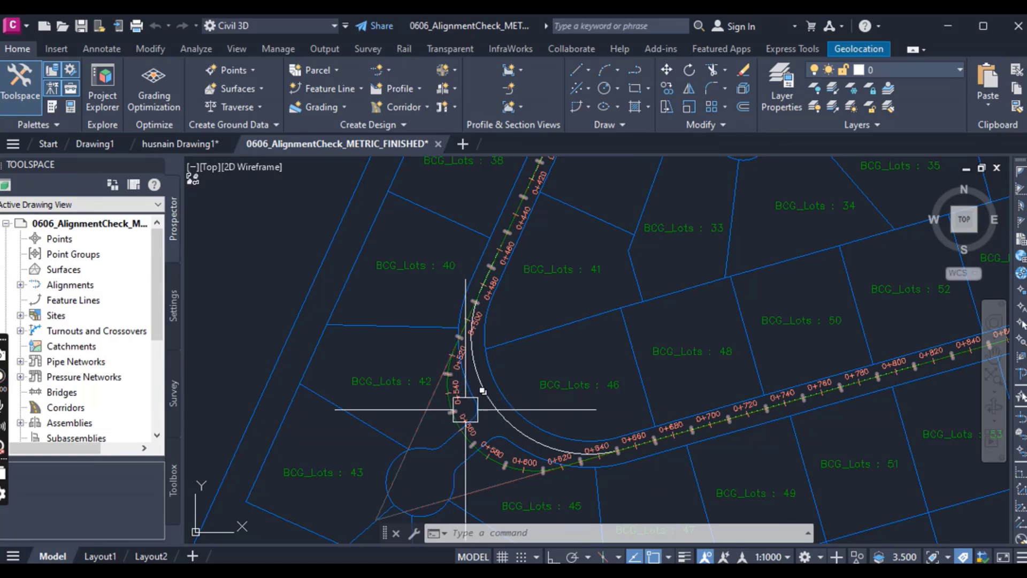
scroll(456, 413, "up", 5)
scroll(427, 388, "down", 4)
scroll(429, 374, "up", 6)
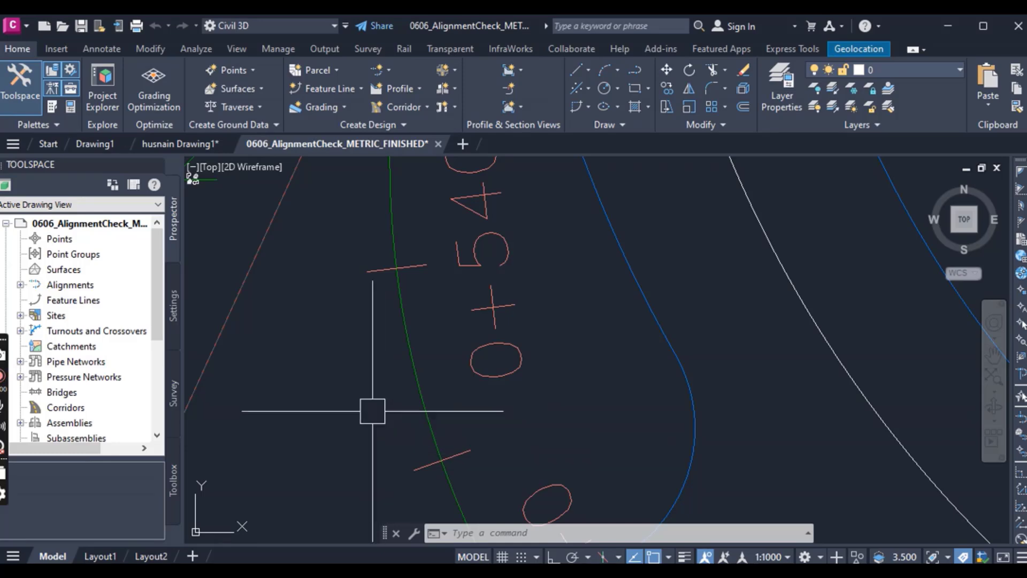
scroll(360, 393, "down", 3)
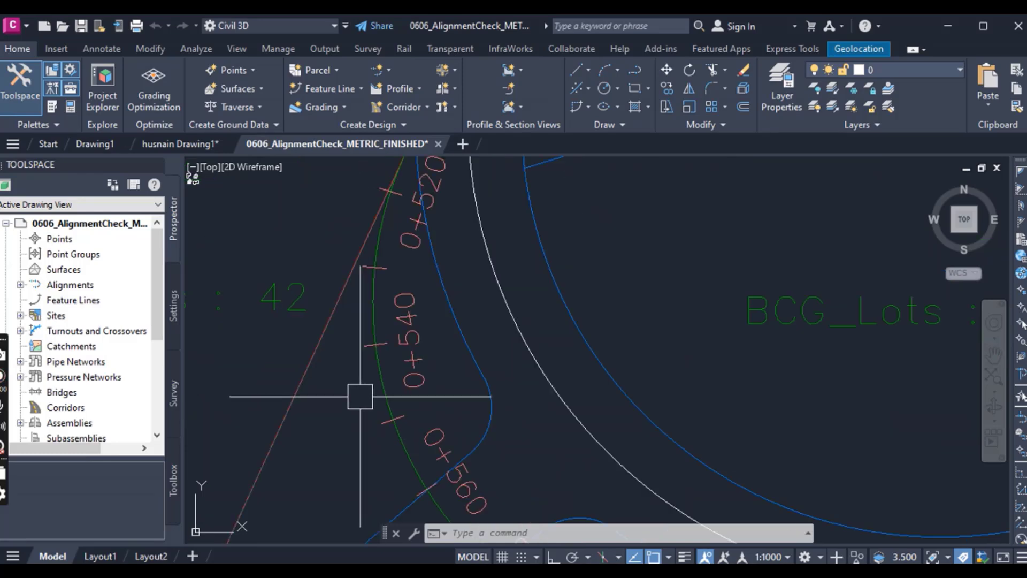
scroll(361, 396, "down", 3)
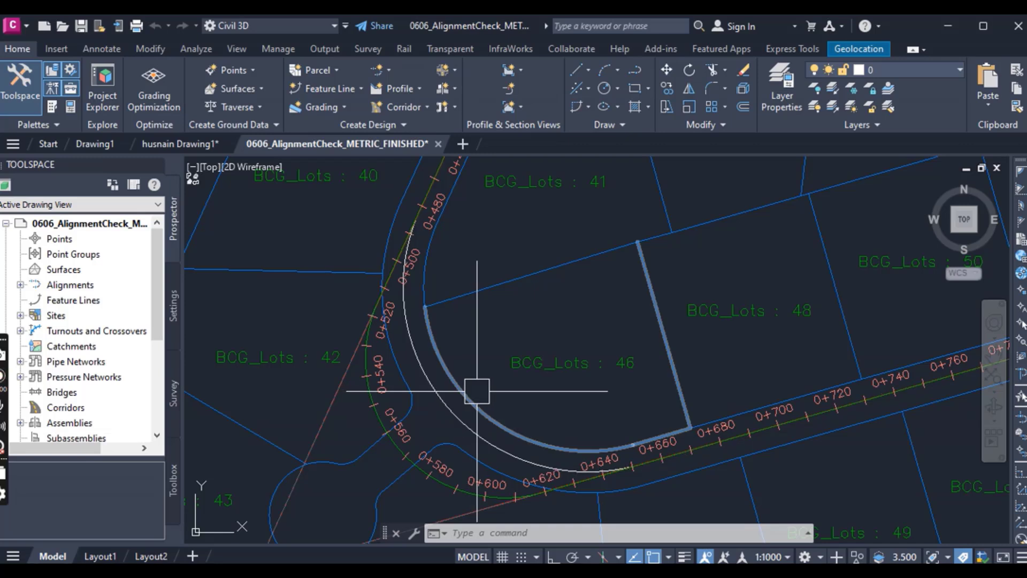
mouse_move(477, 391)
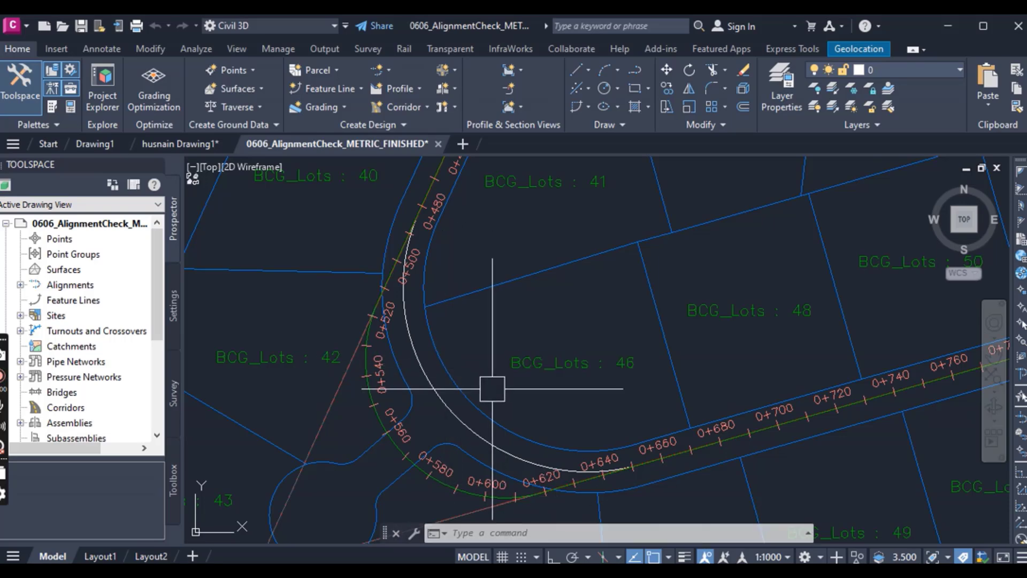
scroll(477, 405, "down", 5)
scroll(477, 405, "down", 2)
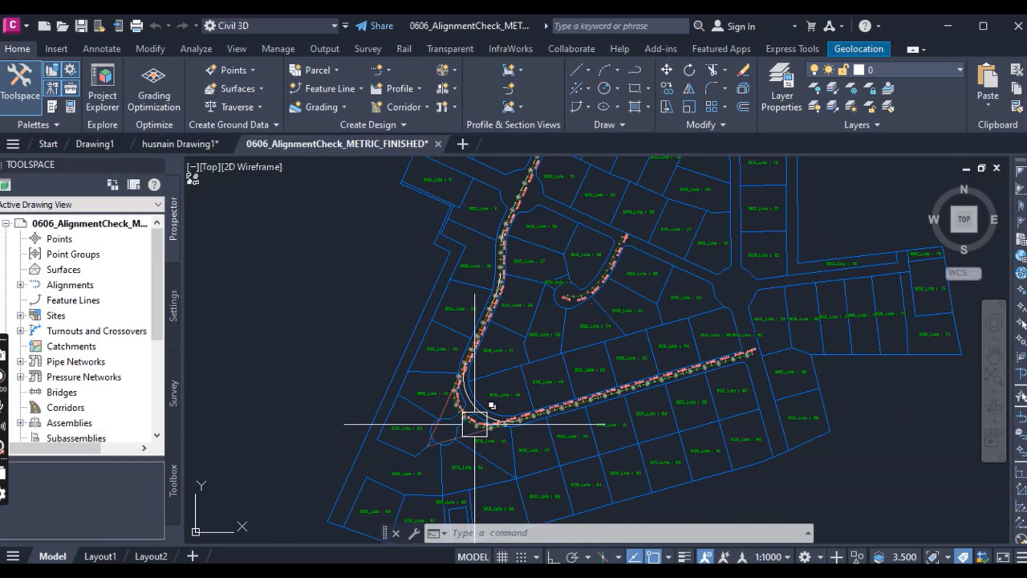
scroll(475, 425, "down", 2)
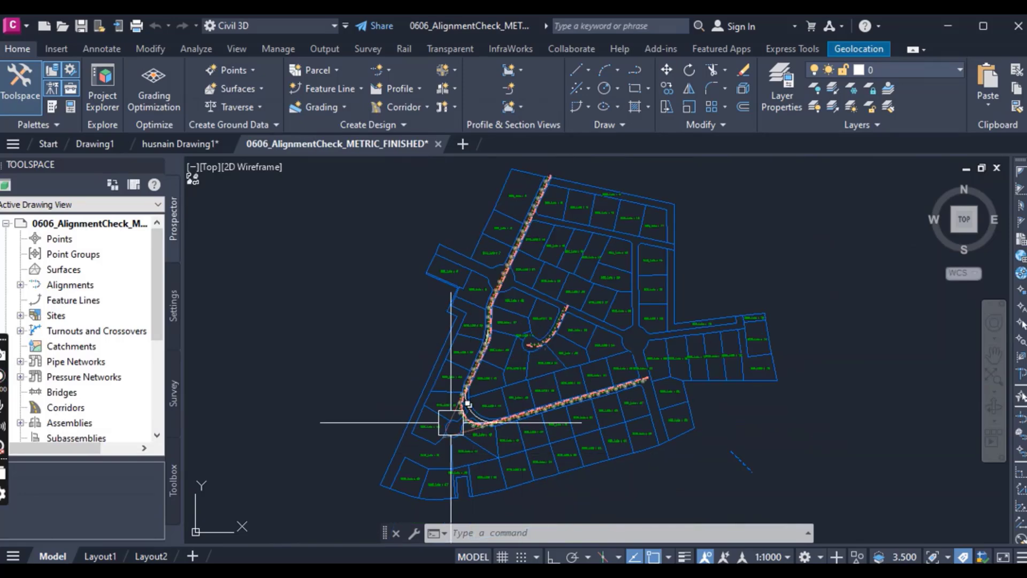
scroll(483, 416, "up", 2)
scroll(482, 409, "up", 3)
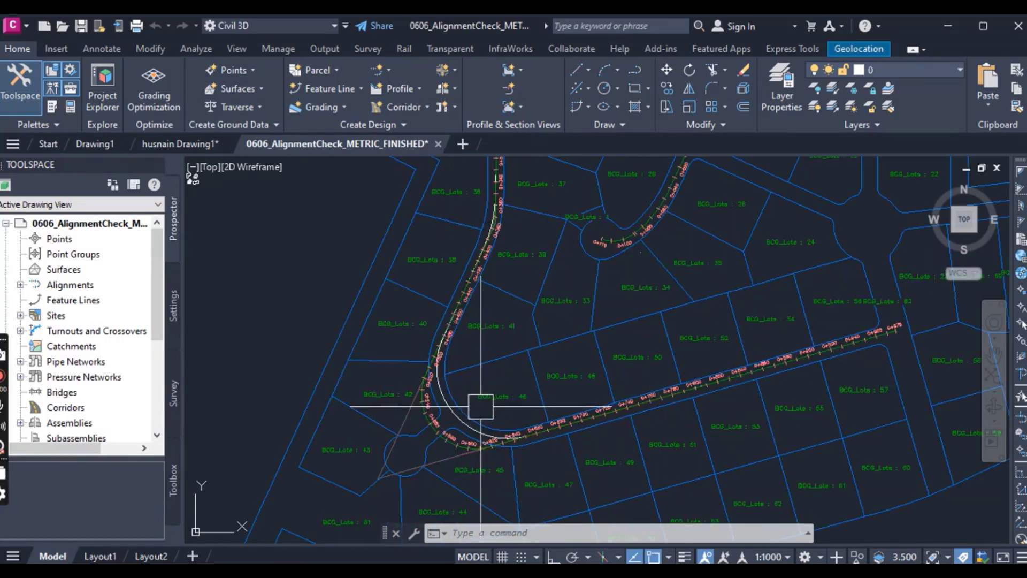
scroll(450, 409, "down", 2)
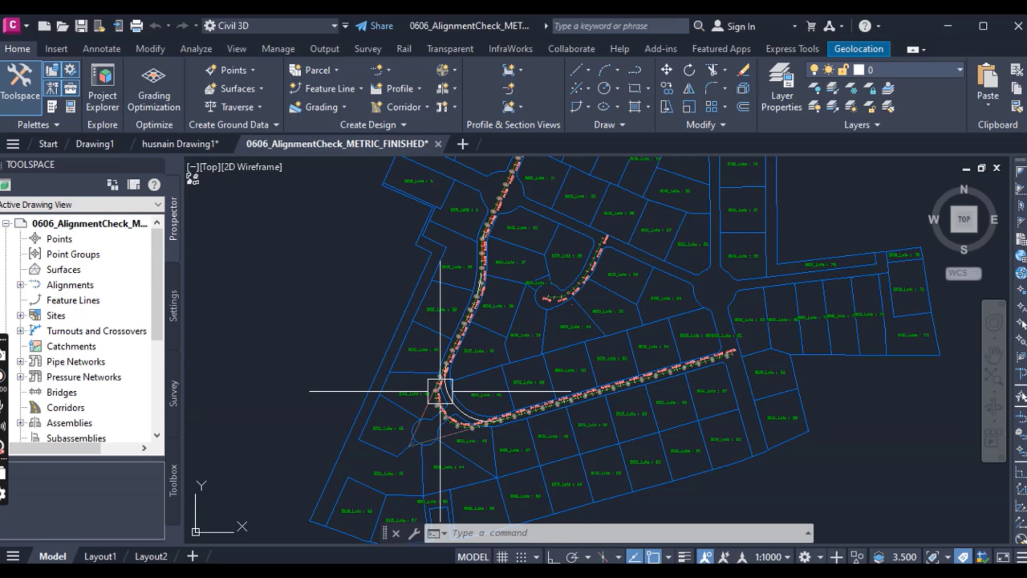
scroll(440, 390, "up", 2)
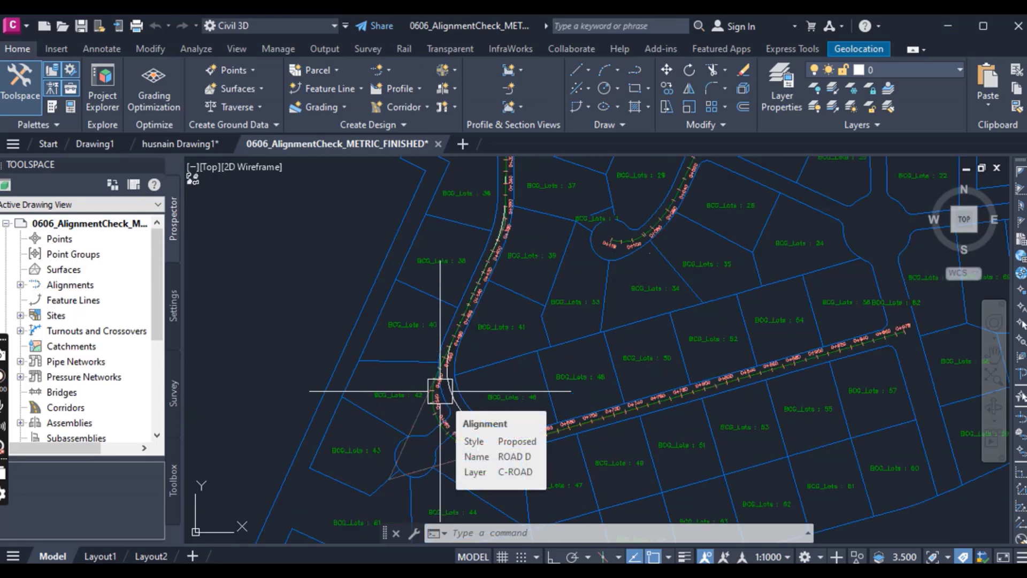
scroll(450, 391, "down", 2)
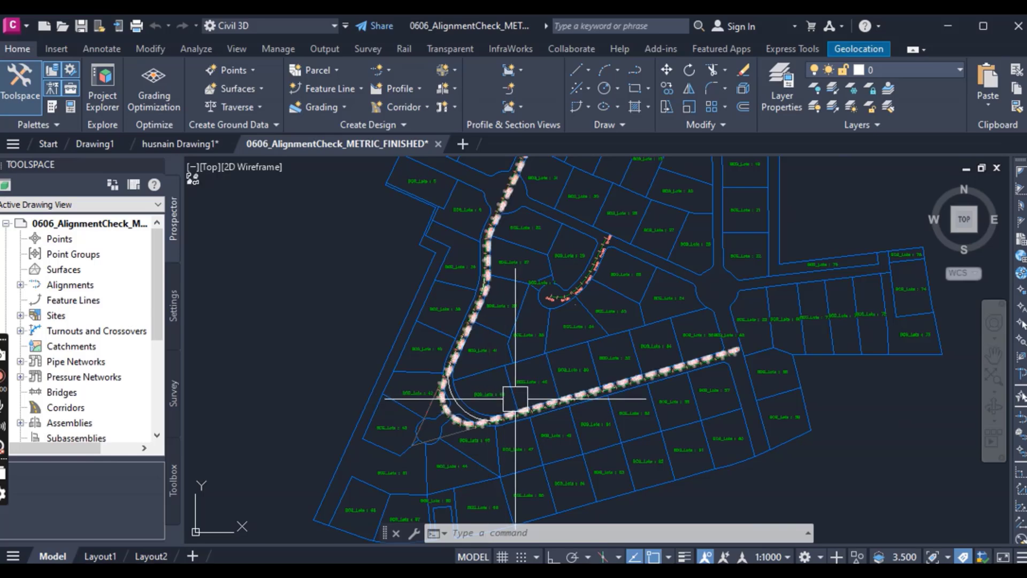
Open the ROAD D centerline alignment's properties and set its design speed to 48 km/h
left_click(174, 310)
left_click(174, 235)
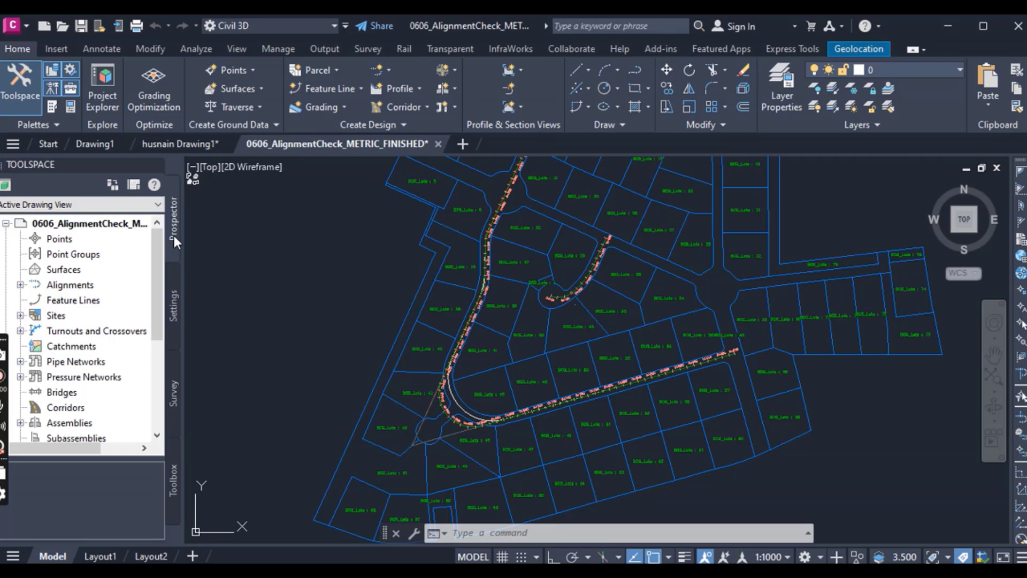
left_click(20, 284)
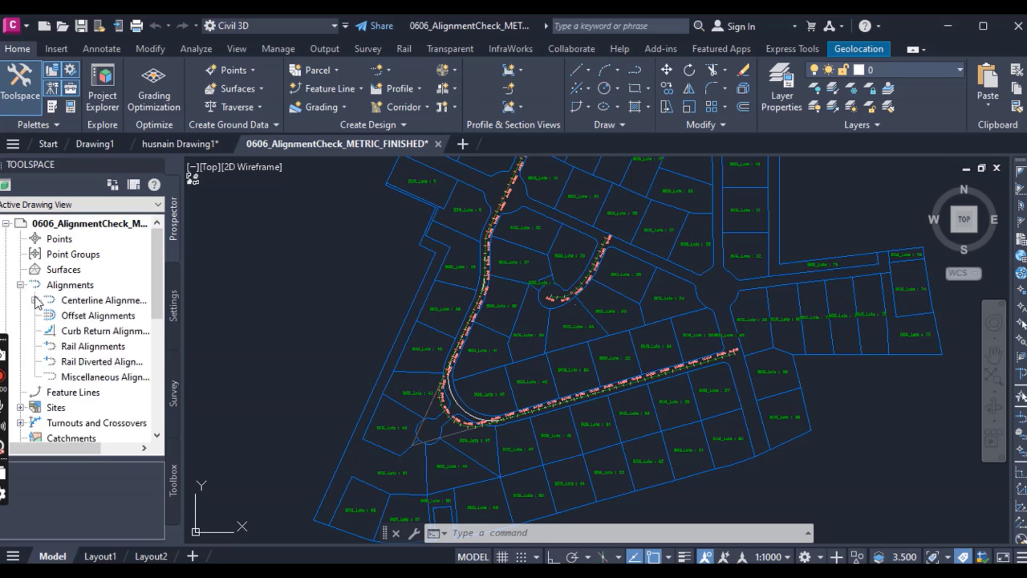
left_click(35, 301)
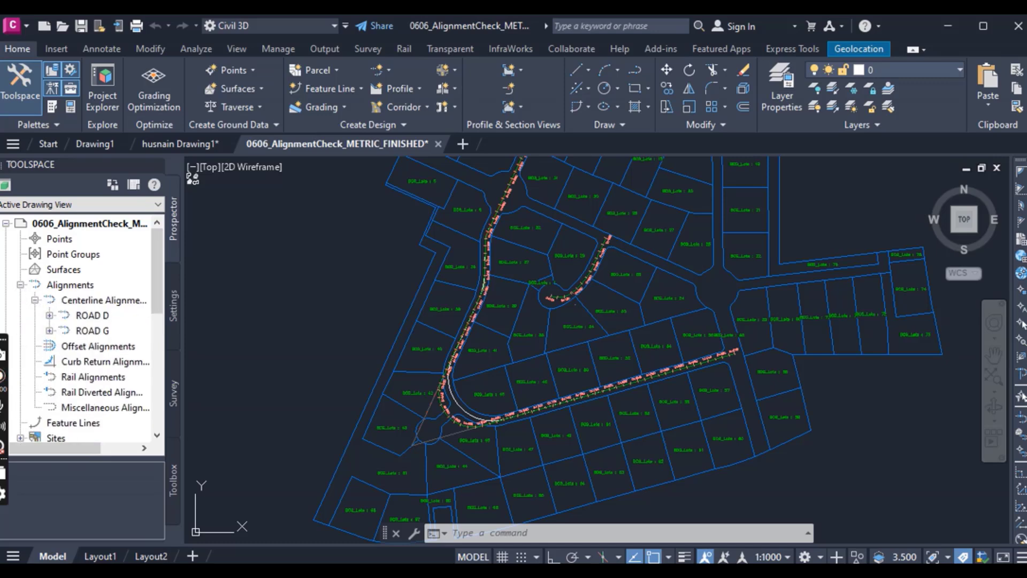
left_click(91, 317)
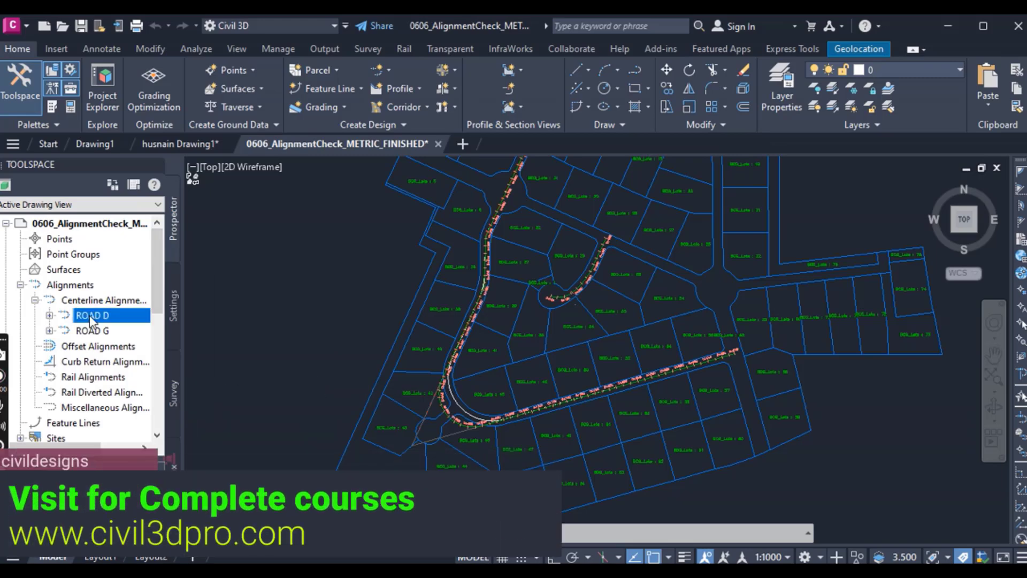
right_click(90, 317)
left_click(128, 323)
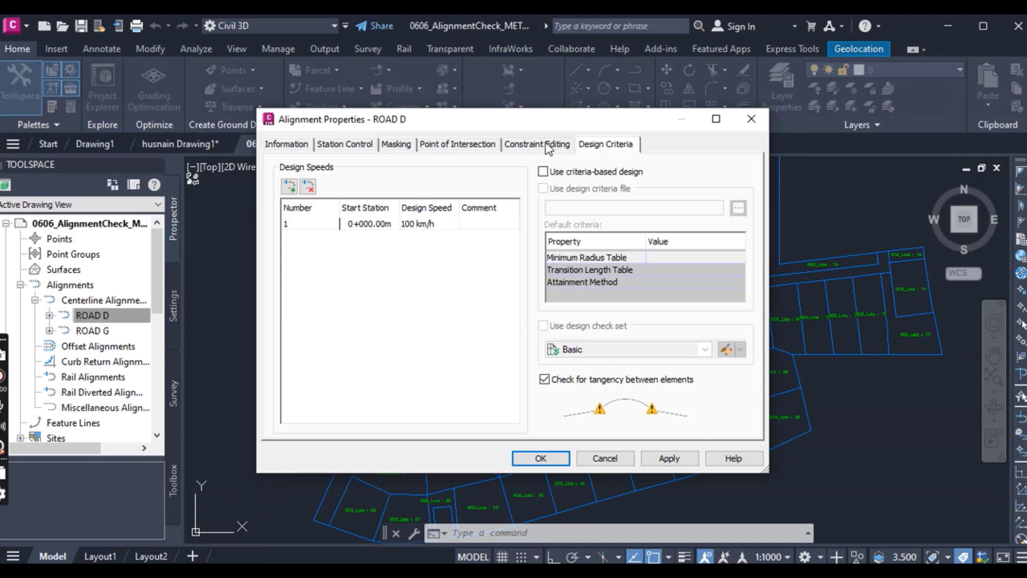
left_click(414, 229)
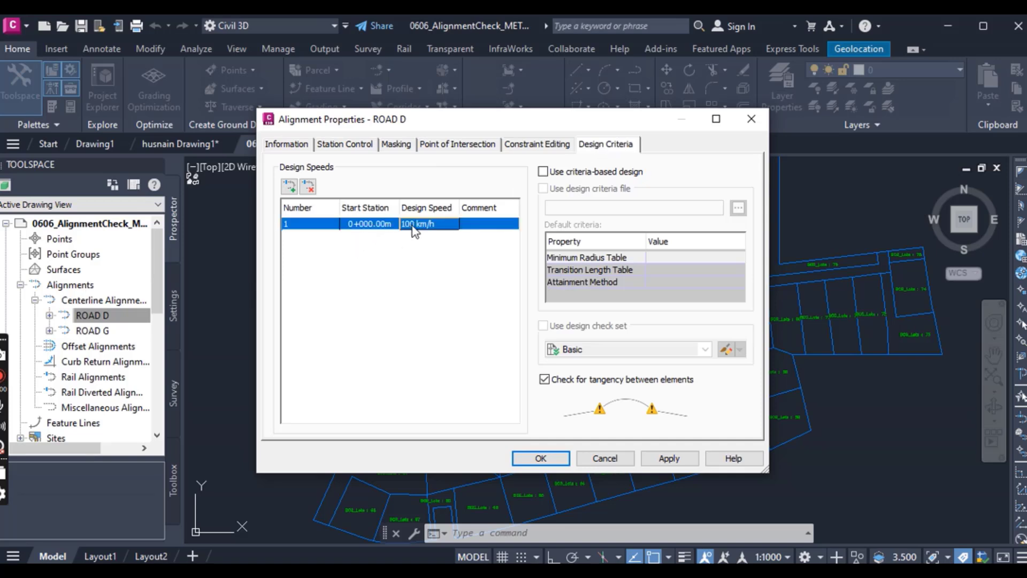
left_click(414, 228)
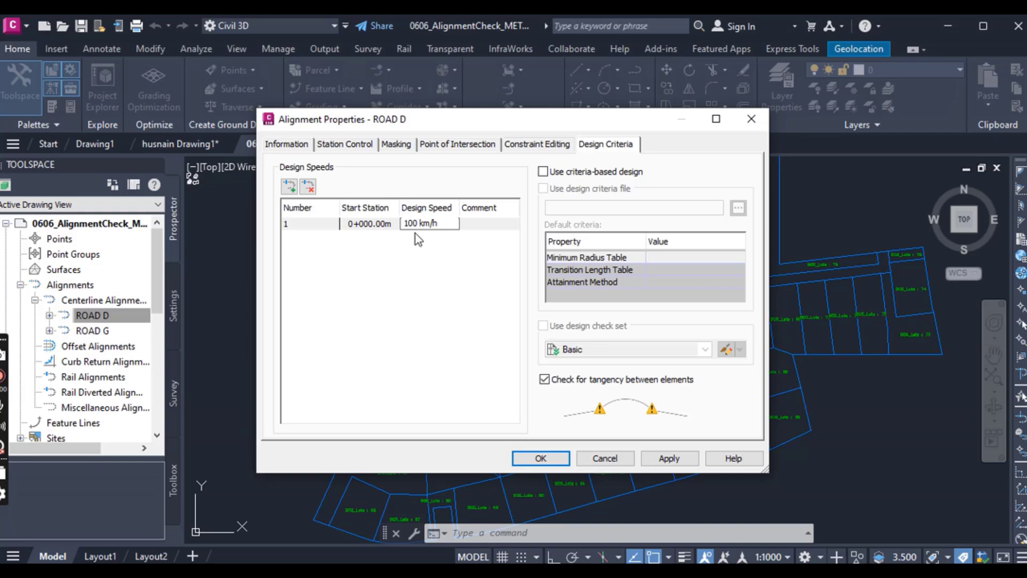
type("48")
Enable criteria-based design for ROAD D, choose the Mastering Subdivision design check set, and apply
left_click(543, 171)
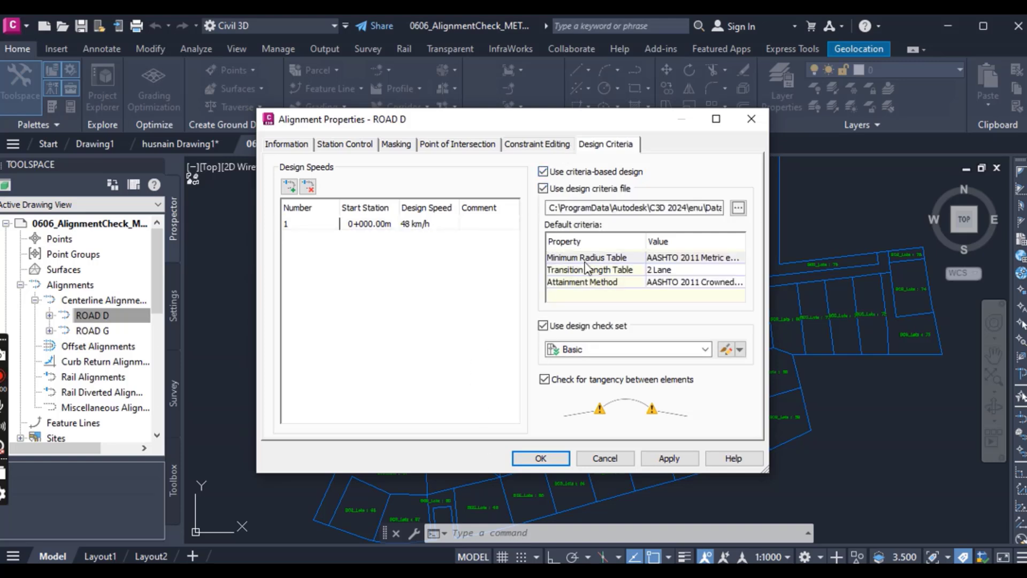
left_click(598, 353)
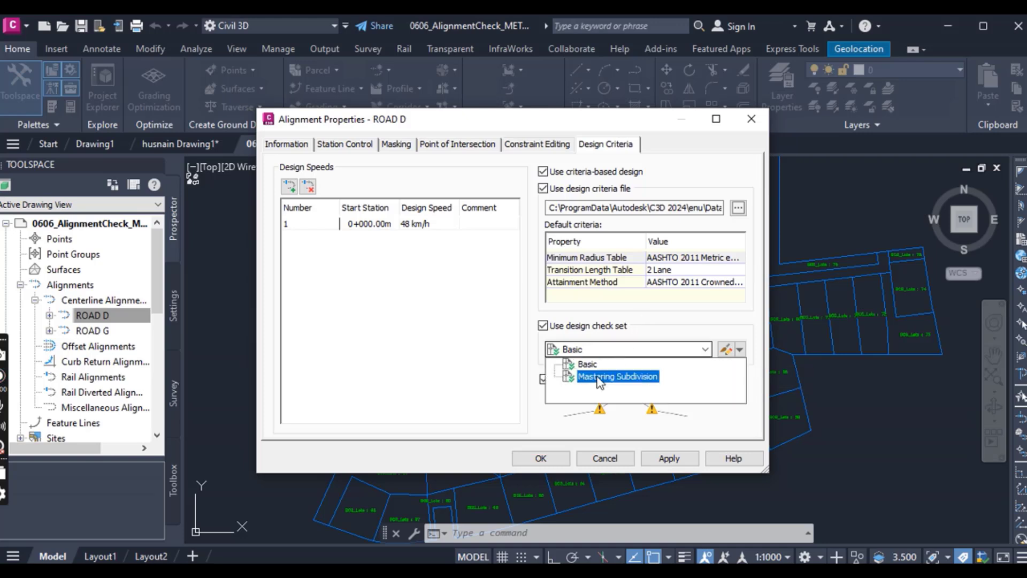
left_click(601, 376)
left_click(608, 351)
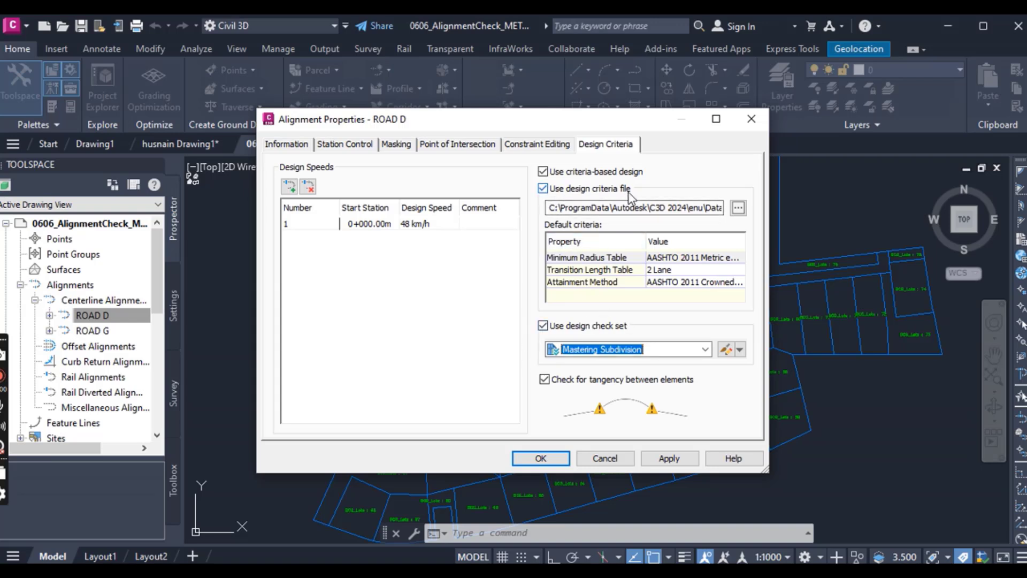
left_click(550, 455)
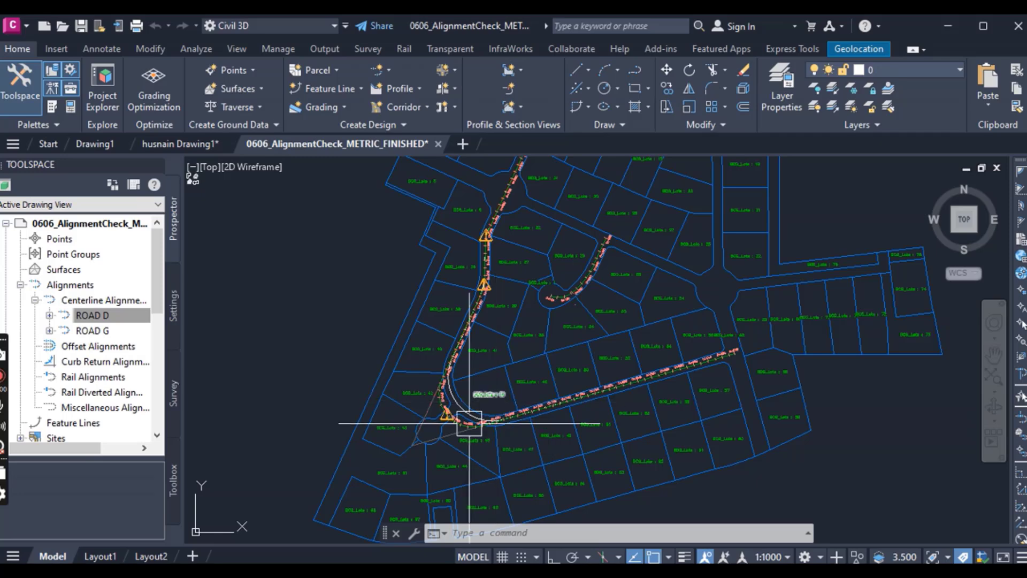
Inspect the design check warning marker on the ROAD D curve near station 0+560
scroll(447, 425, "up", 5)
mouse_move(450, 428)
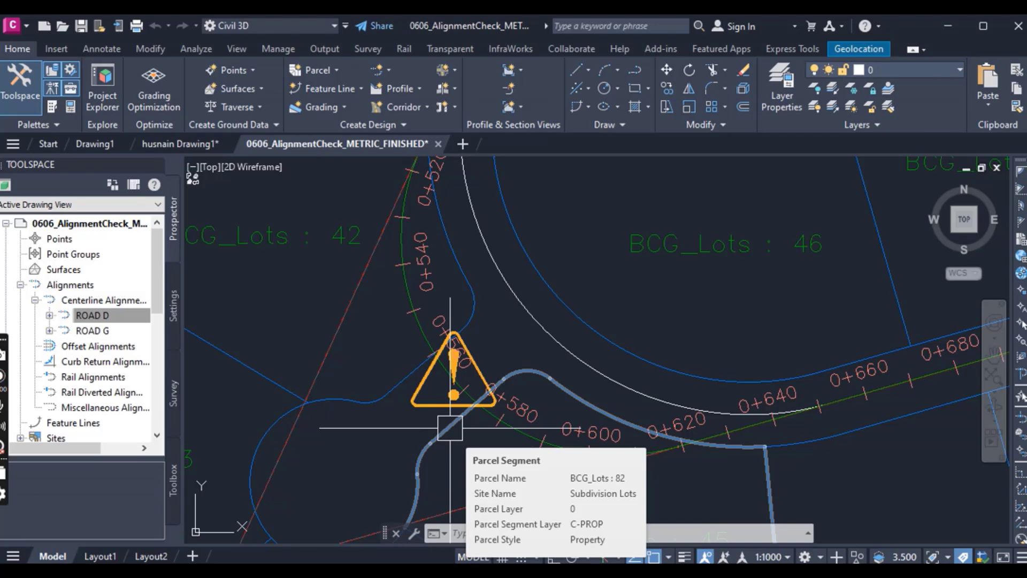
scroll(448, 421, "down", 2)
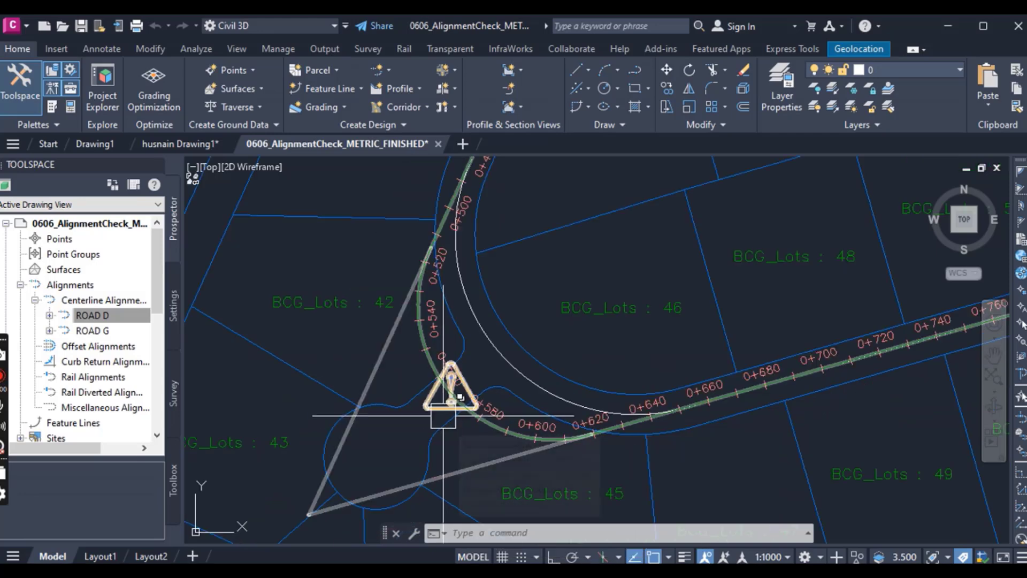
scroll(438, 412, "up", 2)
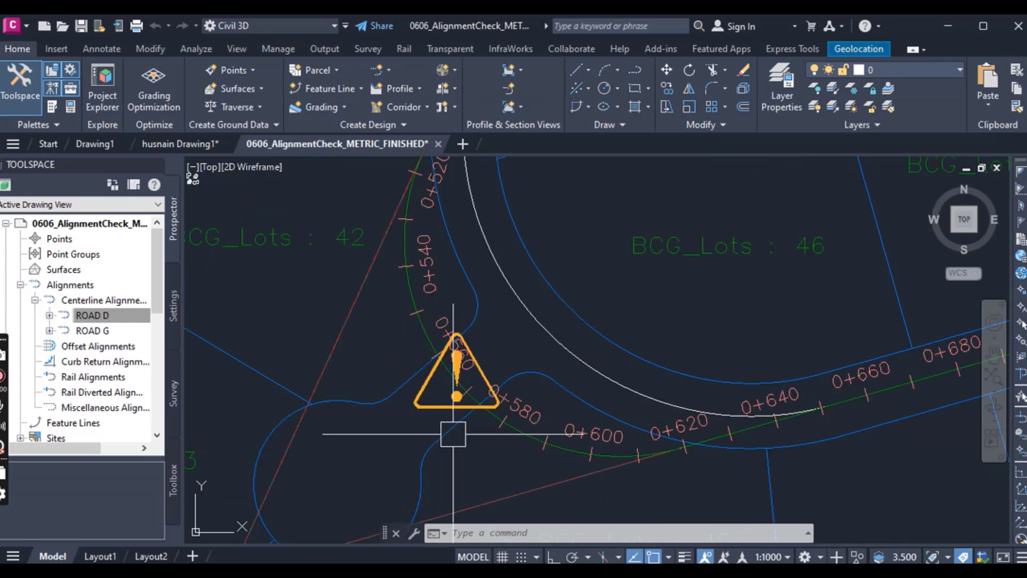
mouse_move(436, 403)
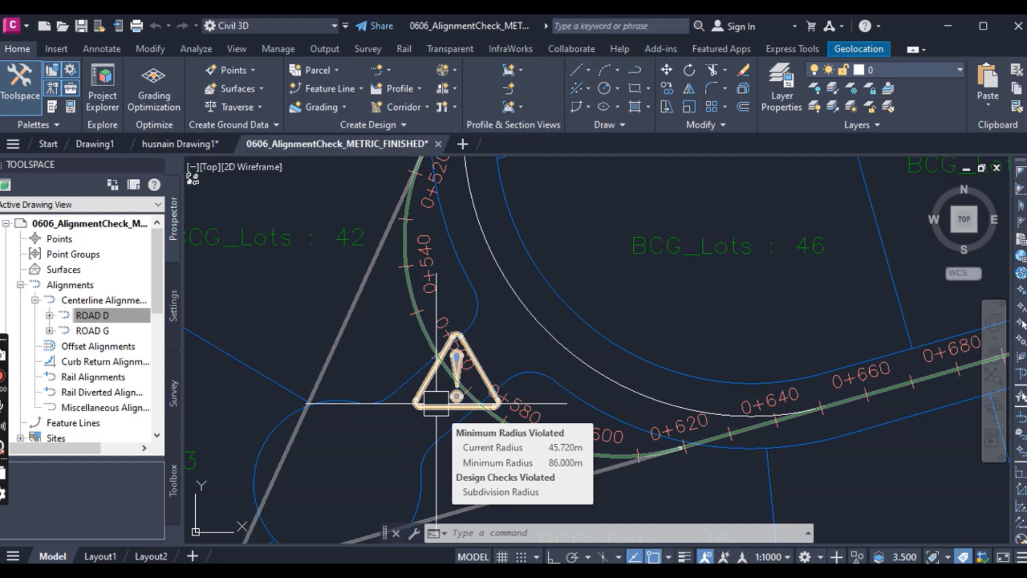
scroll(436, 403, "up", 2)
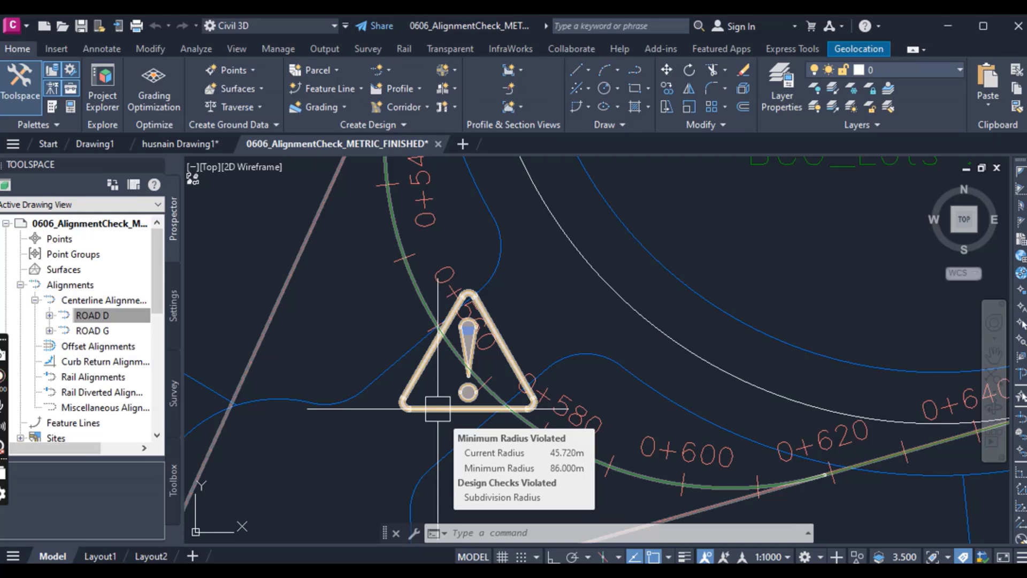
scroll(438, 409, "down", 5)
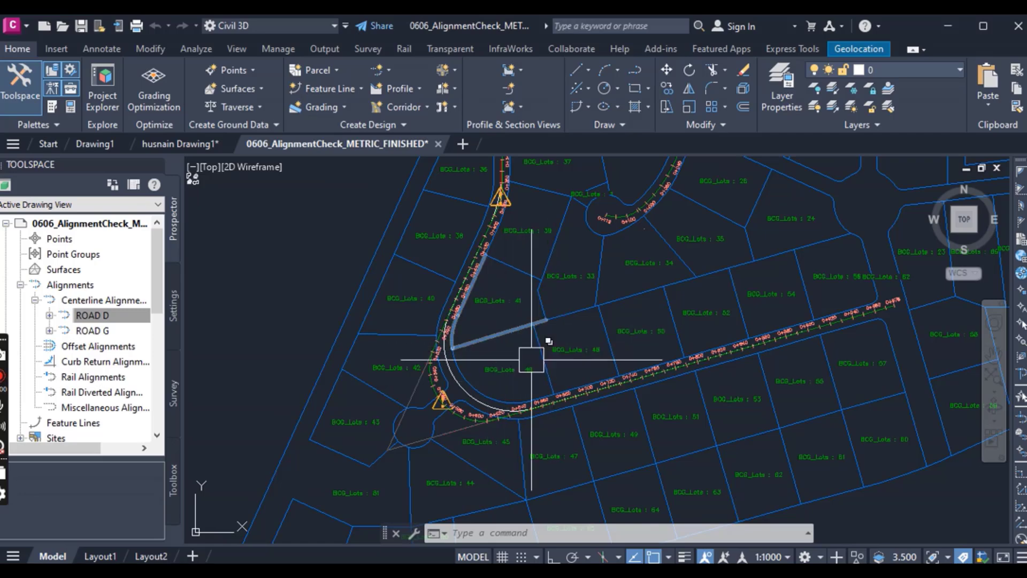
Examine the design check warning markers along the ROAD D alignment near stations 0+320 to 0+380 and the curve
scroll(514, 364, "up", 5)
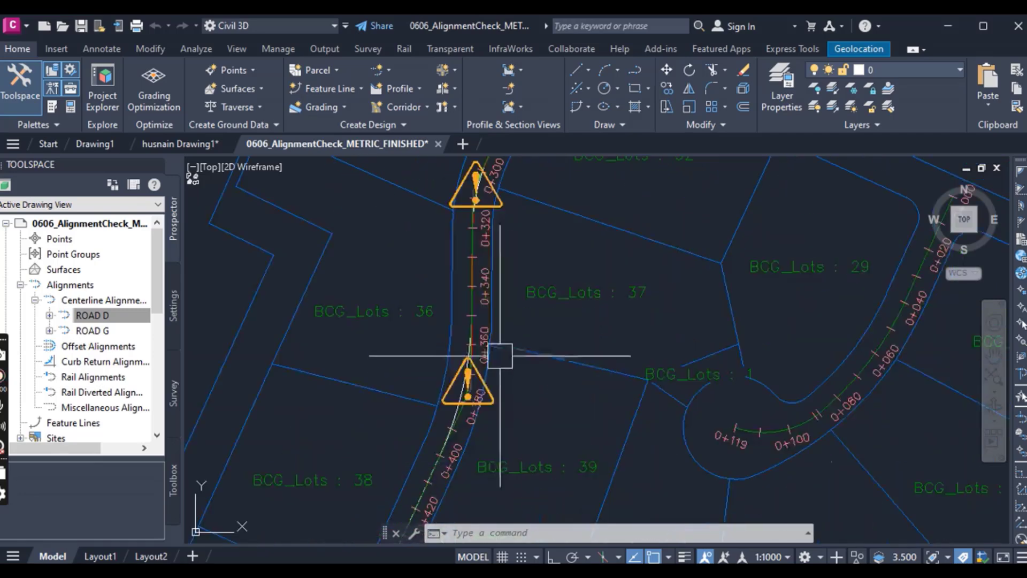
scroll(484, 413, "up", 2)
scroll(487, 414, "down", 4)
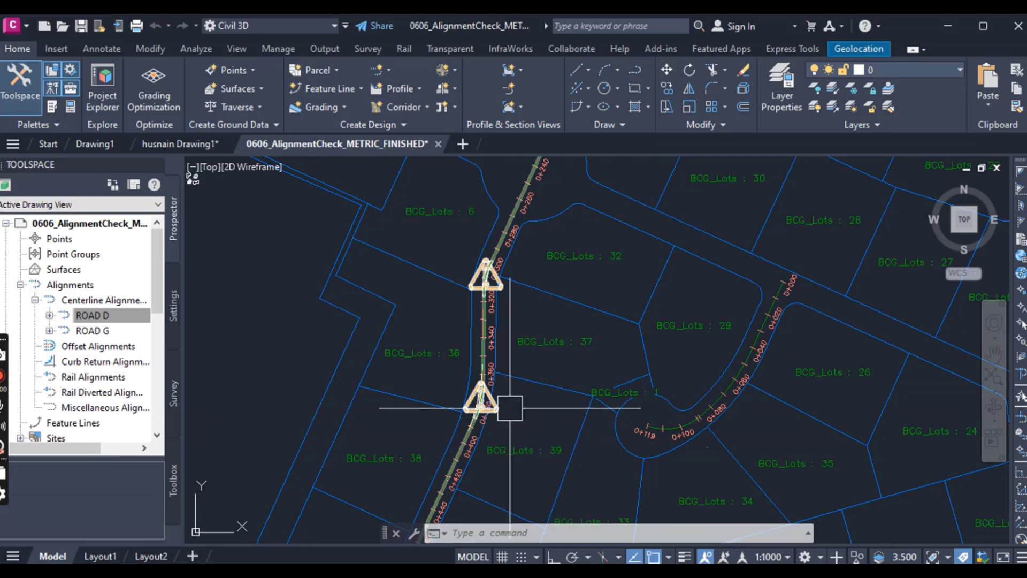
scroll(503, 415, "up", 6)
scroll(508, 409, "down", 3)
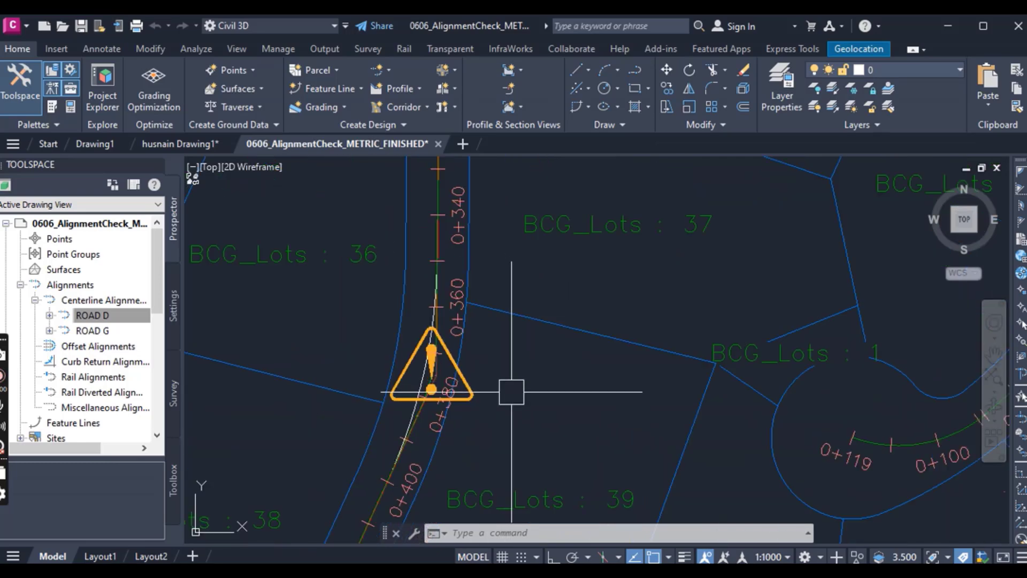
scroll(511, 393, "down", 5)
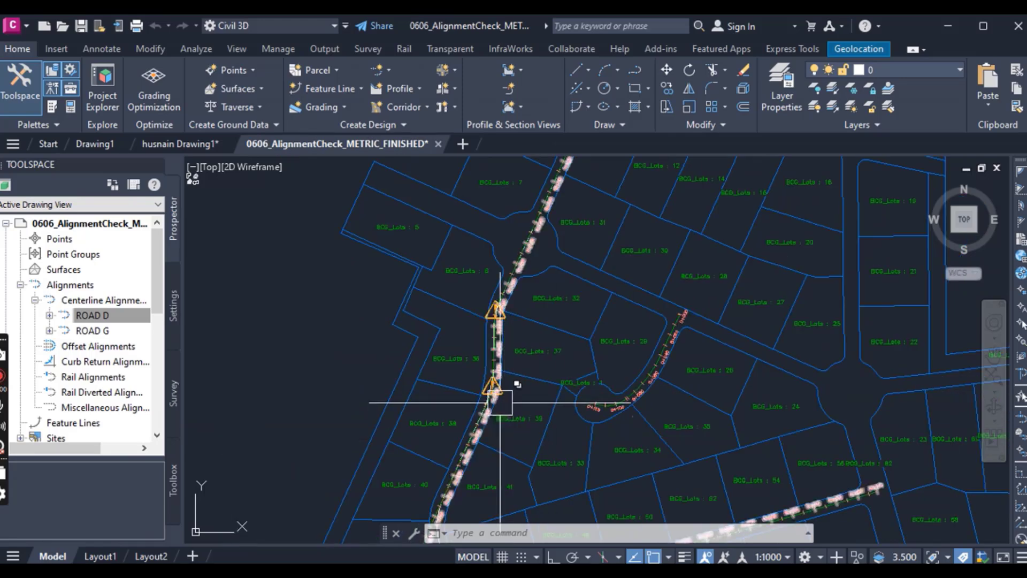
scroll(444, 407, "down", 2)
scroll(547, 430, "up", 2)
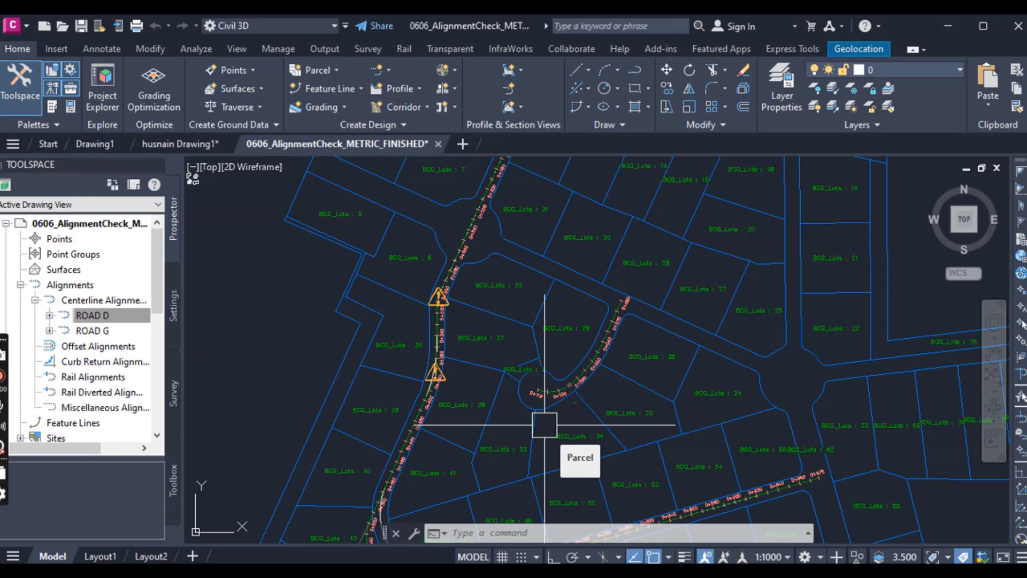
scroll(485, 365, "down", 5)
scroll(486, 365, "up", 4)
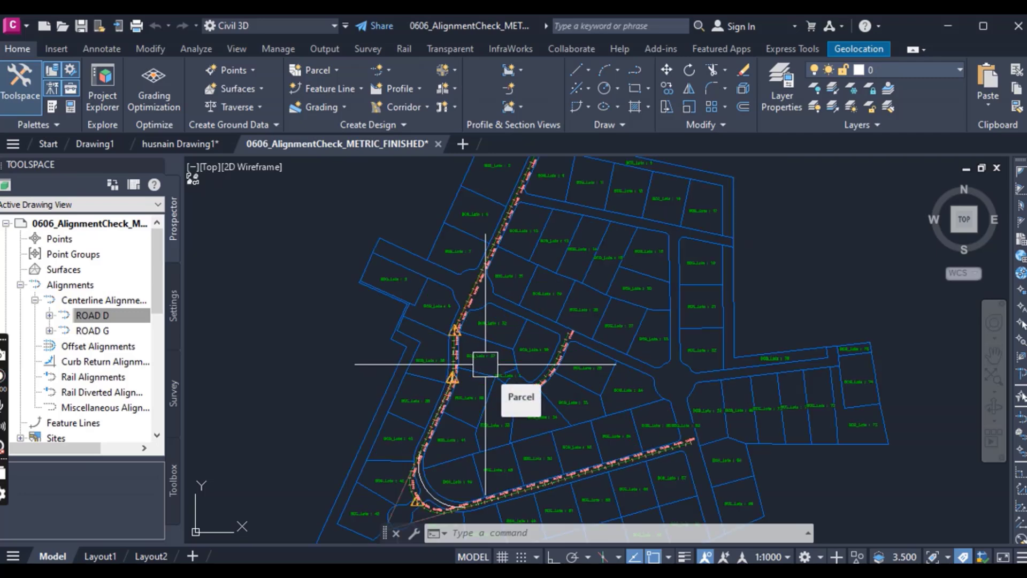
scroll(485, 364, "down", 2)
scroll(484, 361, "up", 5)
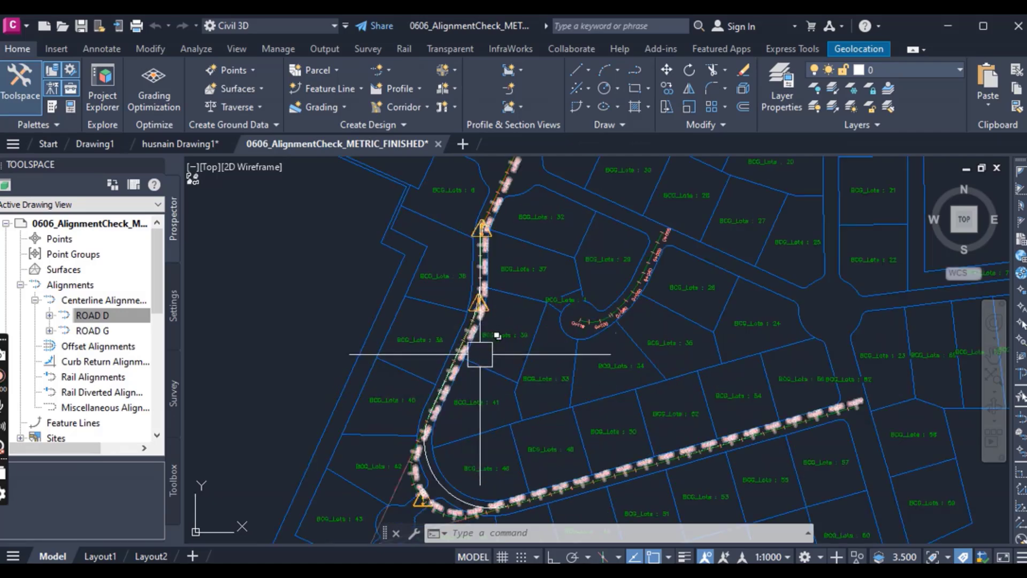